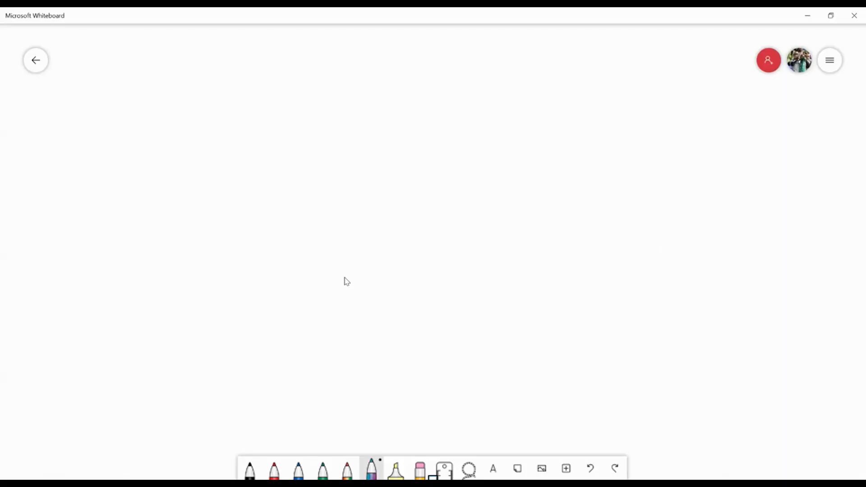
Draw a freehand rainbow-coloured rectangle at the upper middle of the board and label it inside with the text "Strategic Objective.".
mouse_move(450, 52)
mouse_down()
mouse_move(282, 48)
mouse_move(263, 129)
mouse_move(408, 176)
mouse_move(463, 119)
mouse_move(462, 53)
mouse_up()
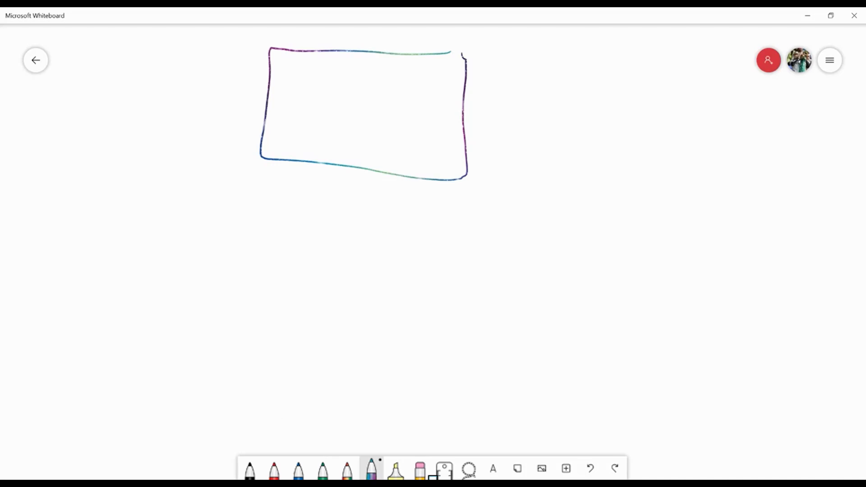
click(493, 468)
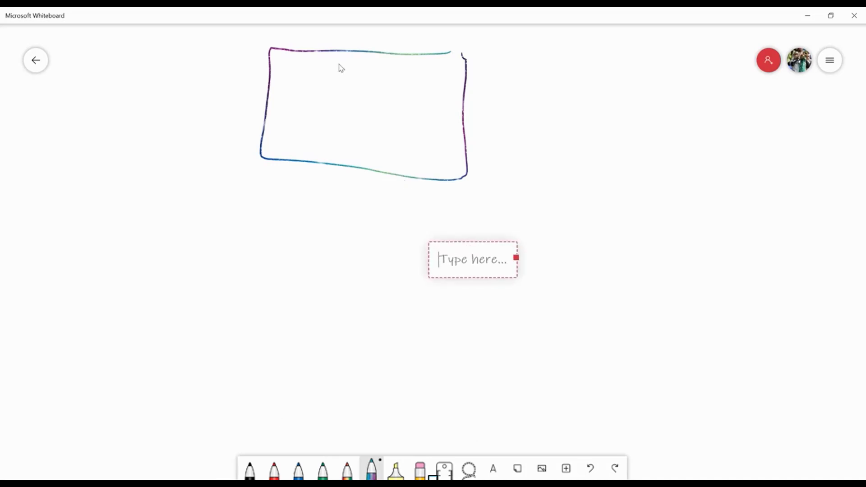
text(Strategic)
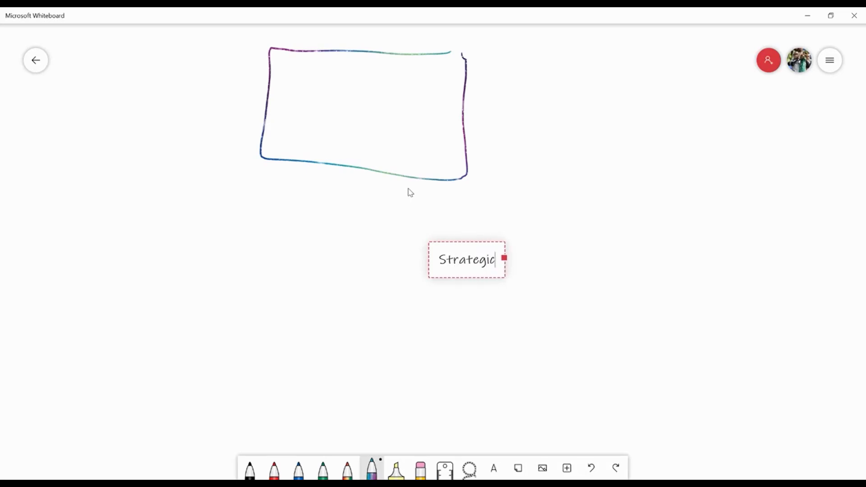
text( Objective.)
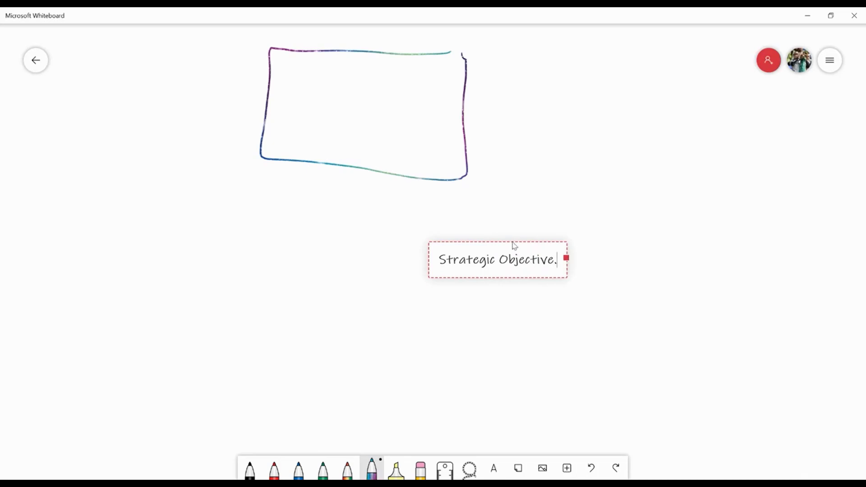
mouse_move(513, 248)
mouse_down()
mouse_move(482, 224)
mouse_move(377, 84)
mouse_up()
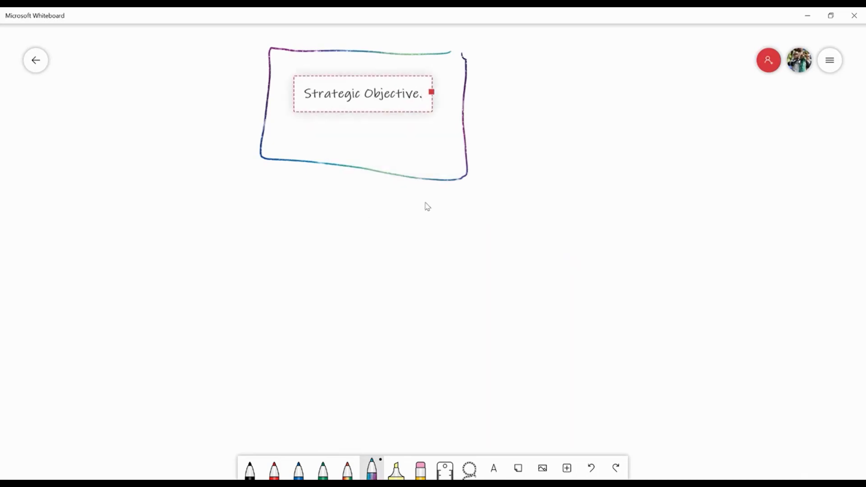
click(482, 136)
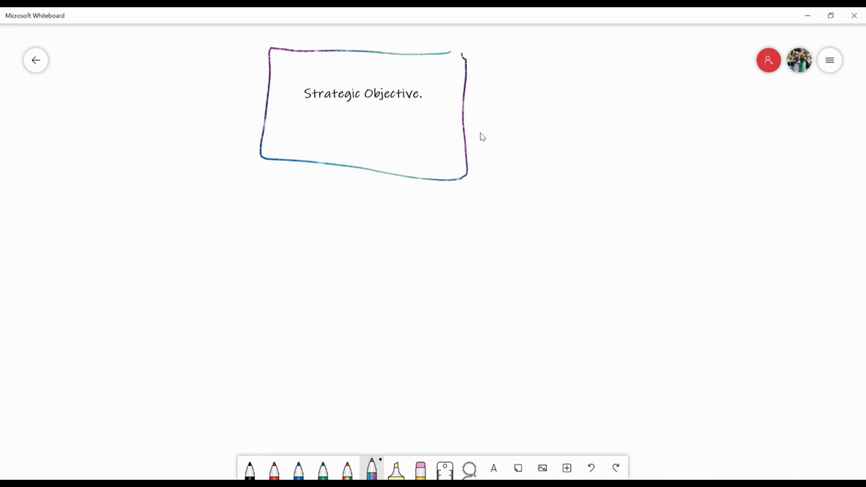
Draw a red rectangle below the Strategic Objective box and place the text "Risks" inside it.
click(269, 472)
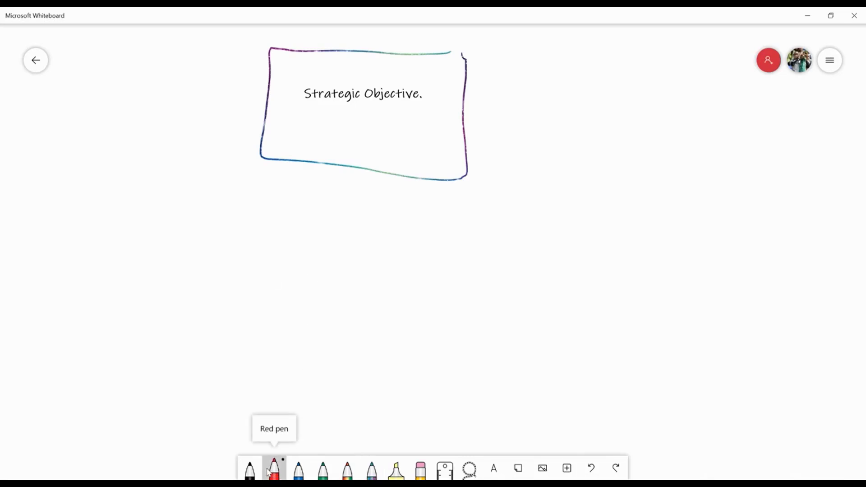
mouse_move(490, 218)
mouse_down()
mouse_move(373, 213)
mouse_move(339, 306)
mouse_move(524, 315)
mouse_move(504, 216)
mouse_up()
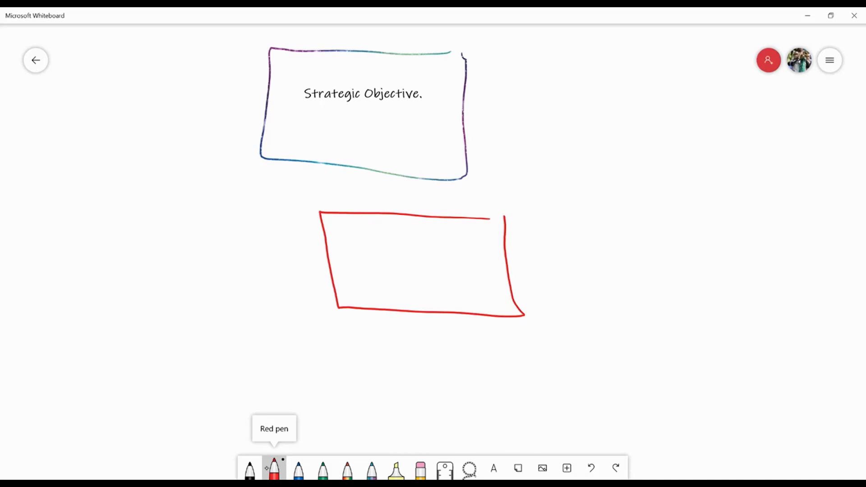
click(494, 468)
text(Risks)
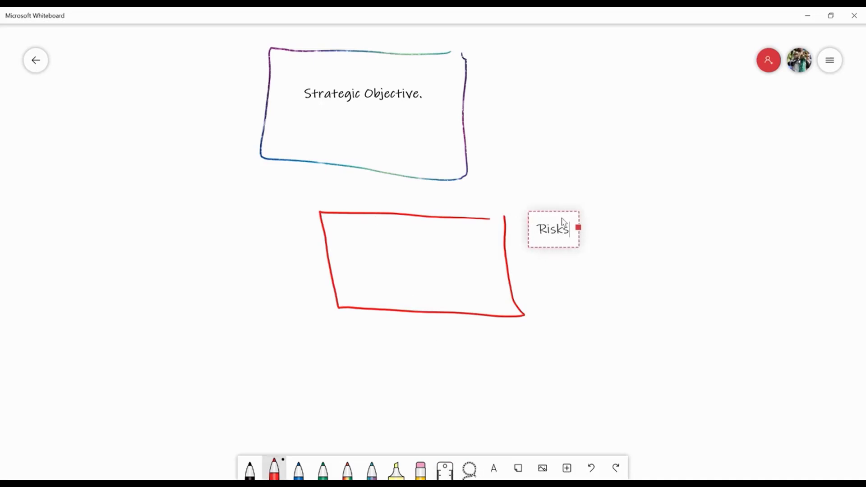
drag(564, 226, 412, 250)
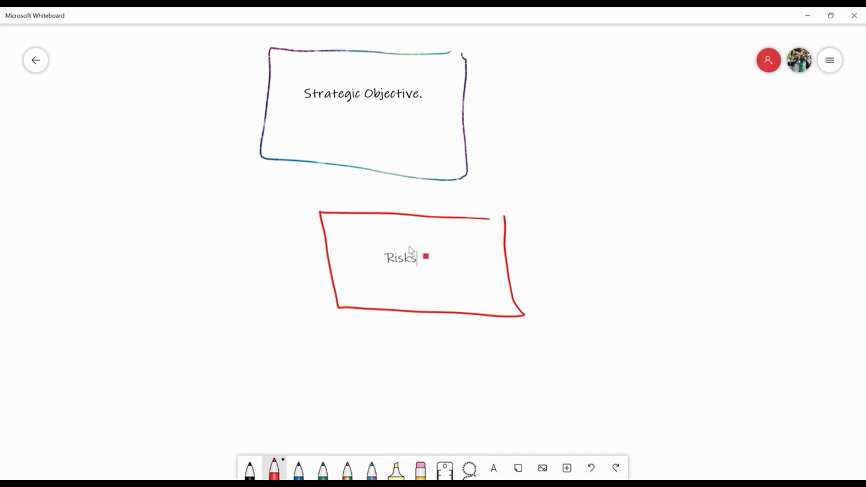
click(537, 229)
Add a two-line text reading "Probability/Likelihood" and "Impact", and place it just to the right of the red Risks box.
click(249, 469)
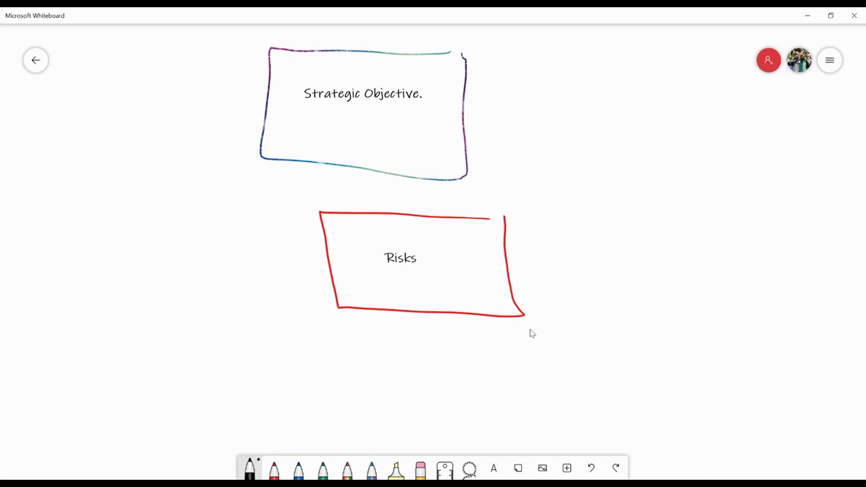
click(494, 468)
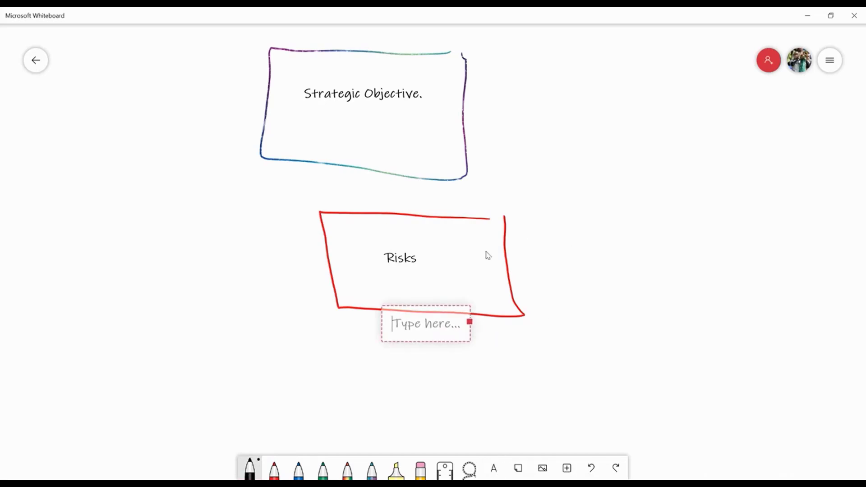
text(Probability/Likelihood)
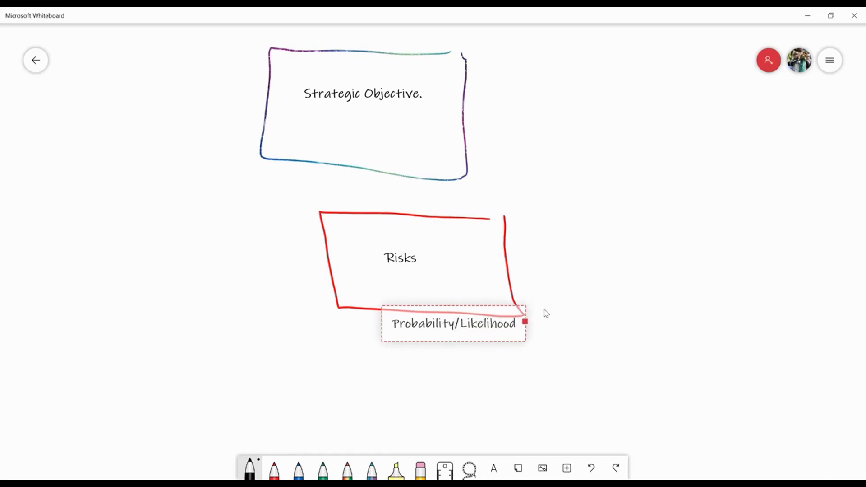
key(Return)
text(Impact)
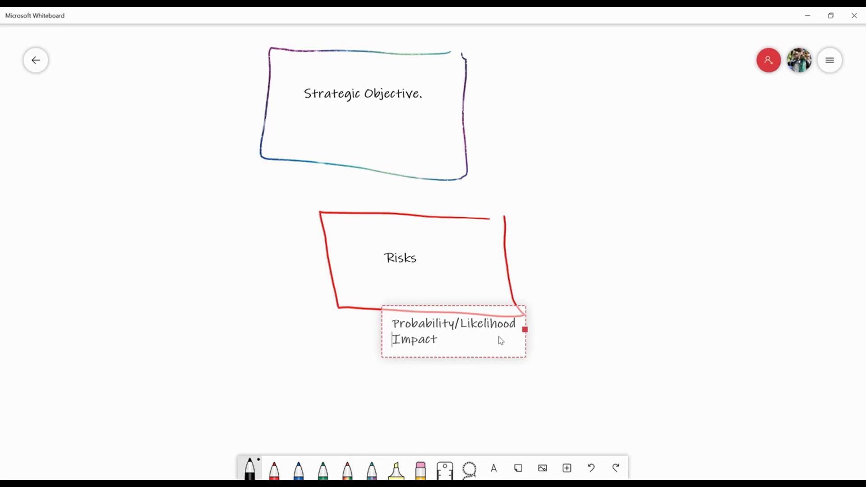
drag(499, 338, 649, 272)
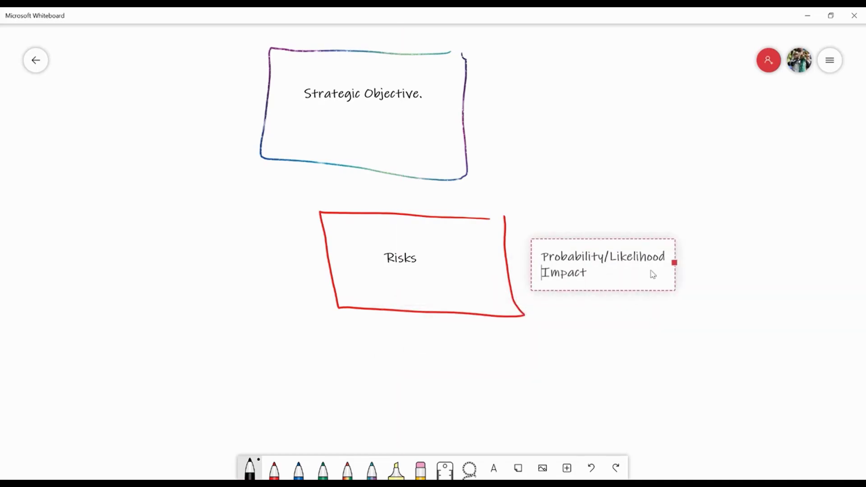
click(503, 396)
Add the text "Risk Score" and place it to the right of the Probability/Likelihood Impact text.
click(494, 467)
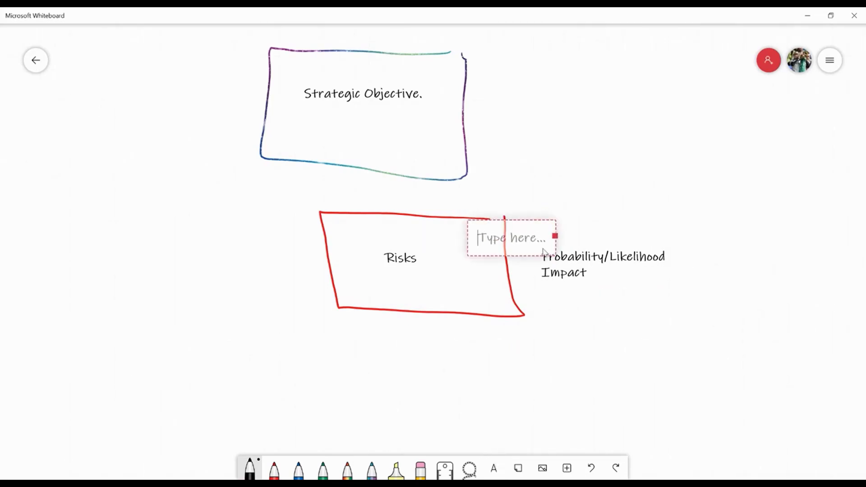
text(Risk Score)
click(698, 253)
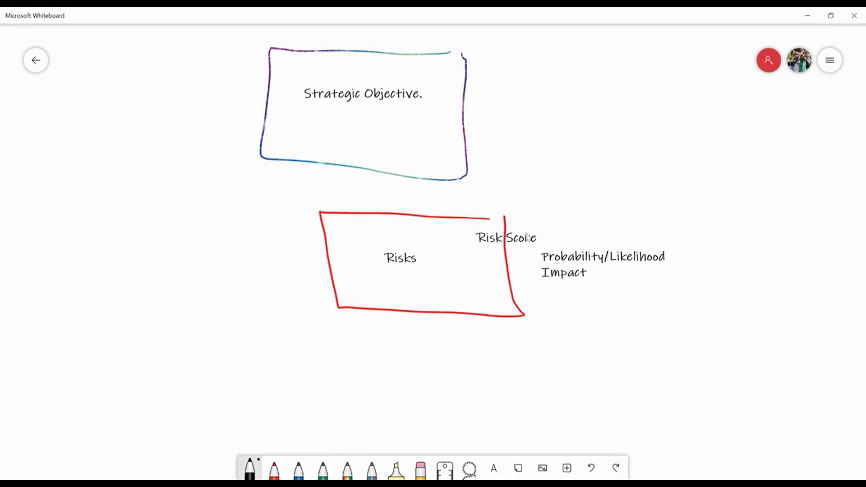
drag(525, 236, 782, 262)
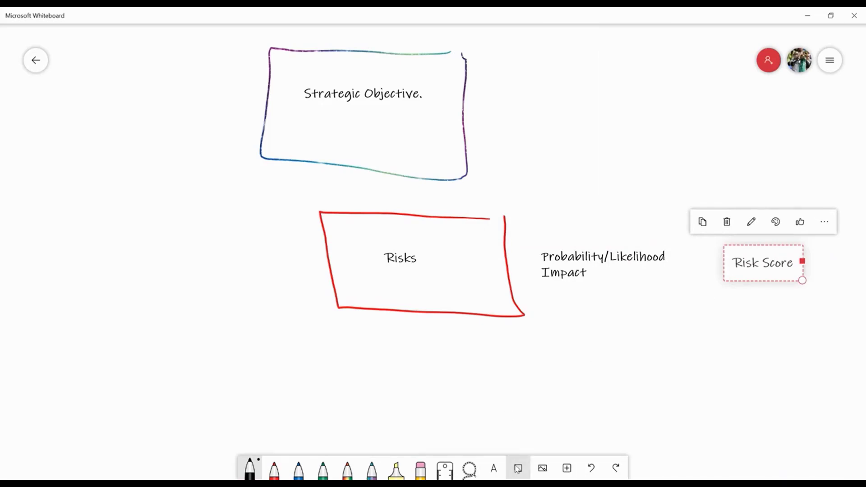
Insert "Inherent / Worst Case" as a line above the words in the Risk Score text.
double_click(736, 264)
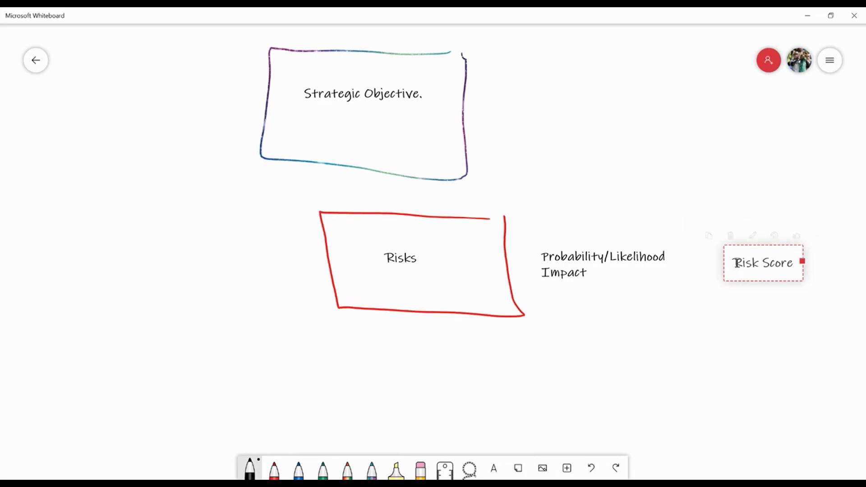
click(736, 263)
text(Inherent / Worst Case)
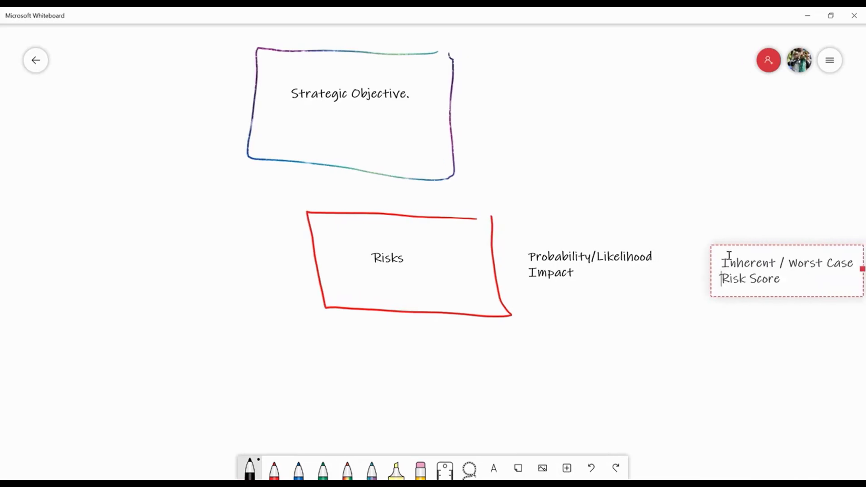
click(703, 256)
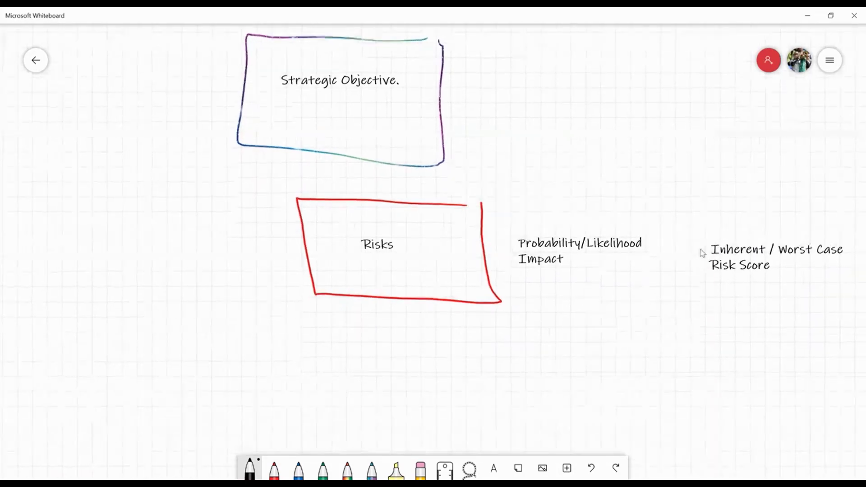
Draw a black X between the Risks box and the Probability/Likelihood text, and an equals sign before the Inherent / Worst Case Risk Score text.
mouse_move(665, 241)
mouse_down()
mouse_move(681, 258)
mouse_move(664, 260)
mouse_up()
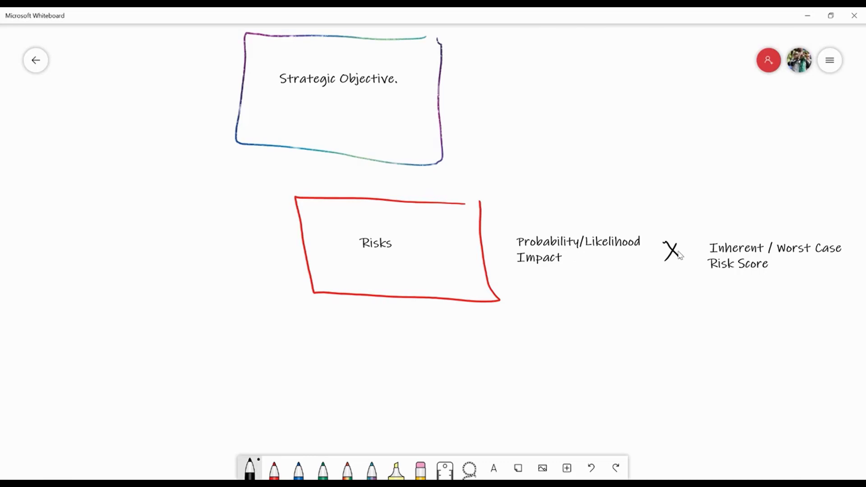
drag(680, 255, 509, 252)
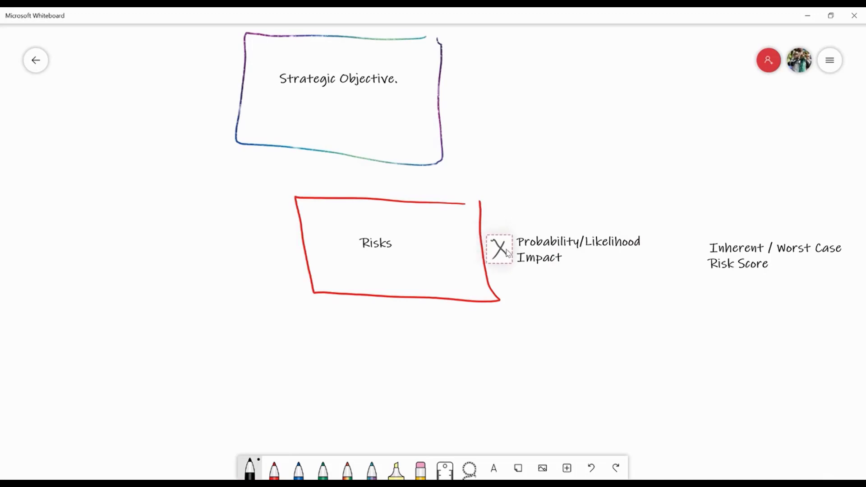
click(611, 256)
drag(677, 253, 664, 261)
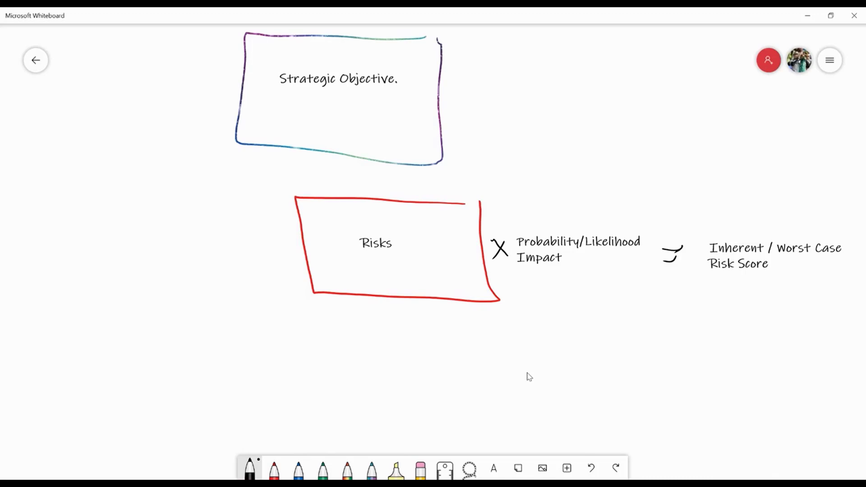
Draw a green freehand rectangle below the red Risks box.
click(323, 470)
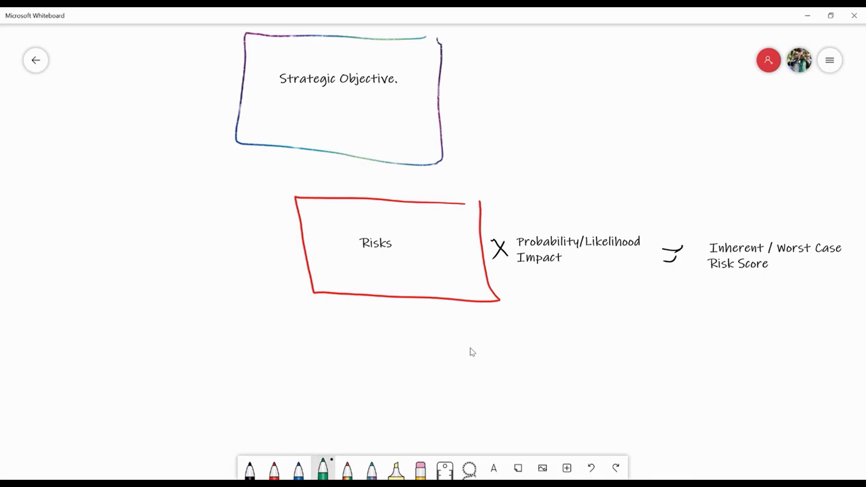
mouse_move(295, 334)
mouse_down()
mouse_move(473, 332)
mouse_move(295, 414)
mouse_up()
mouse_move(477, 328)
mouse_down()
mouse_move(481, 370)
mouse_move(294, 438)
mouse_up()
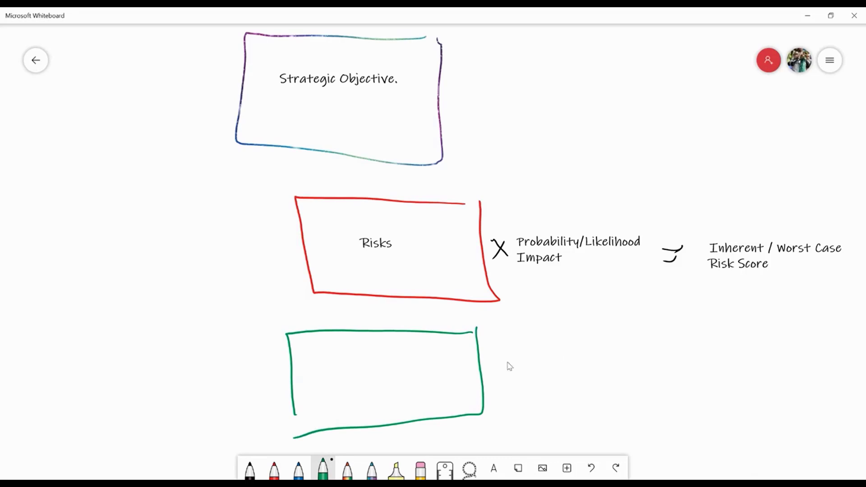
Add the text "Risk Response / Control" and place it inside the green rectangle.
click(494, 467)
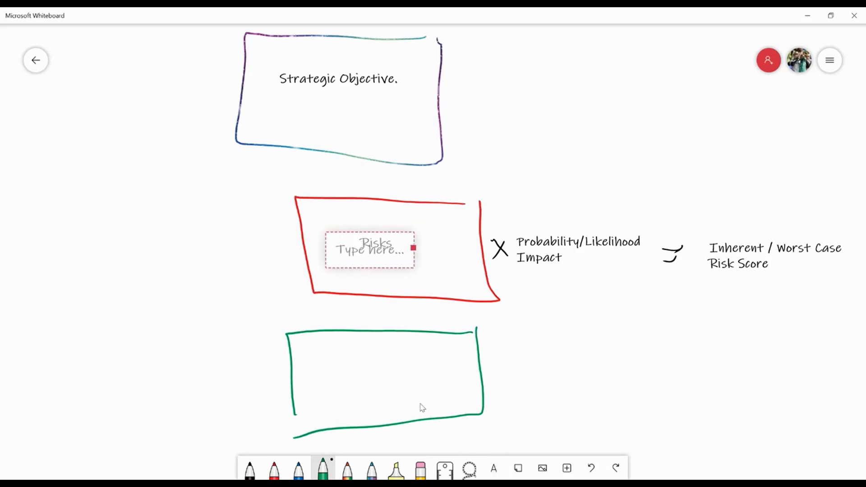
text(Risk Res)
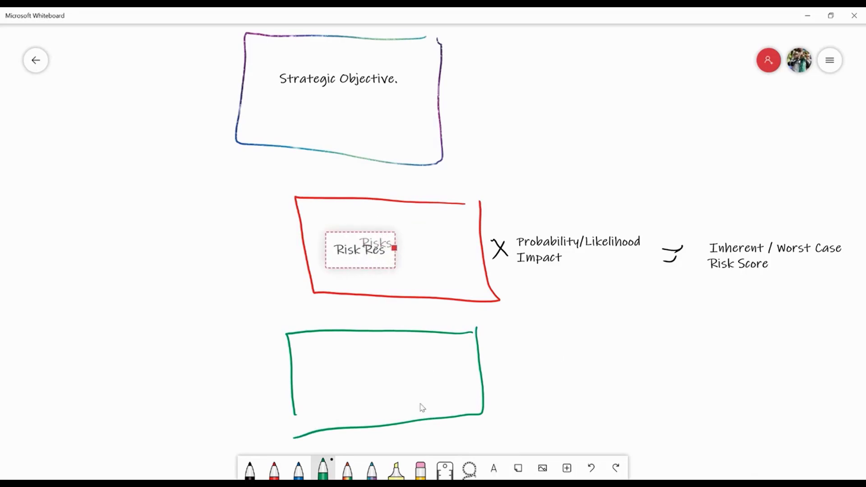
text(pons)
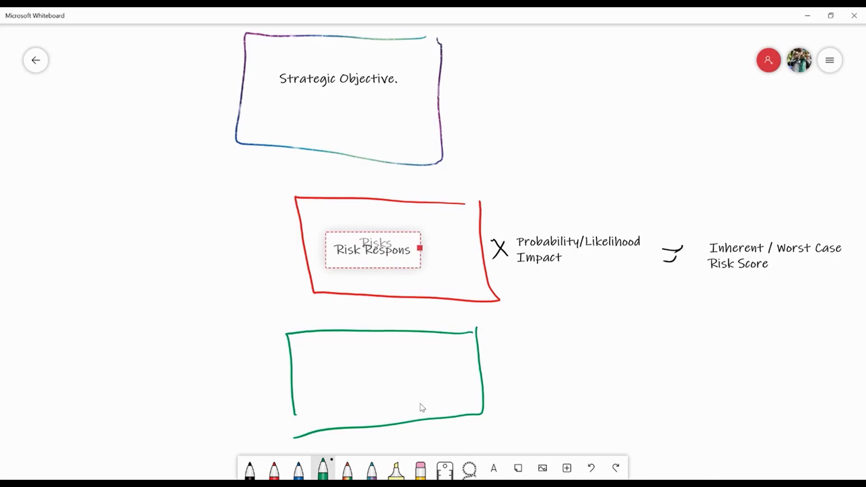
text(e / Control)
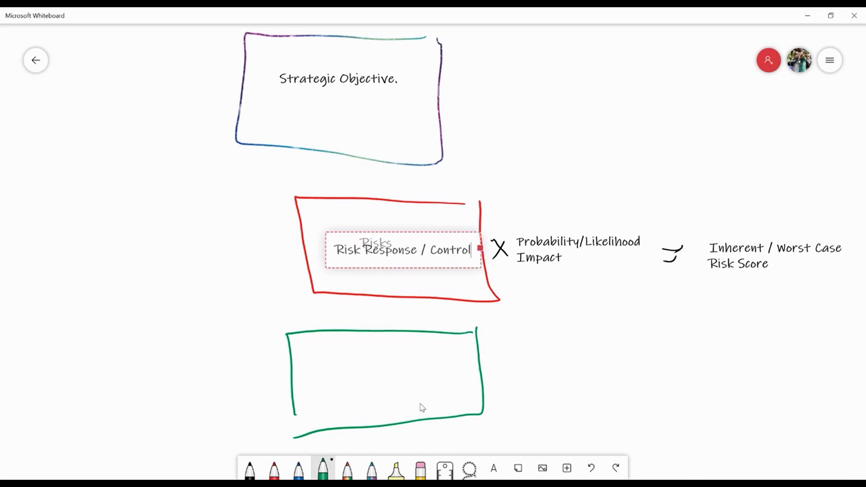
click(426, 250)
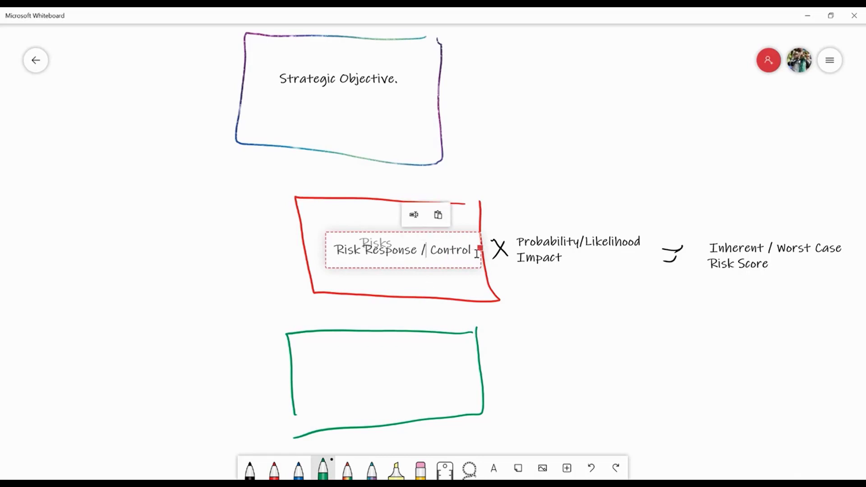
drag(401, 267, 383, 392)
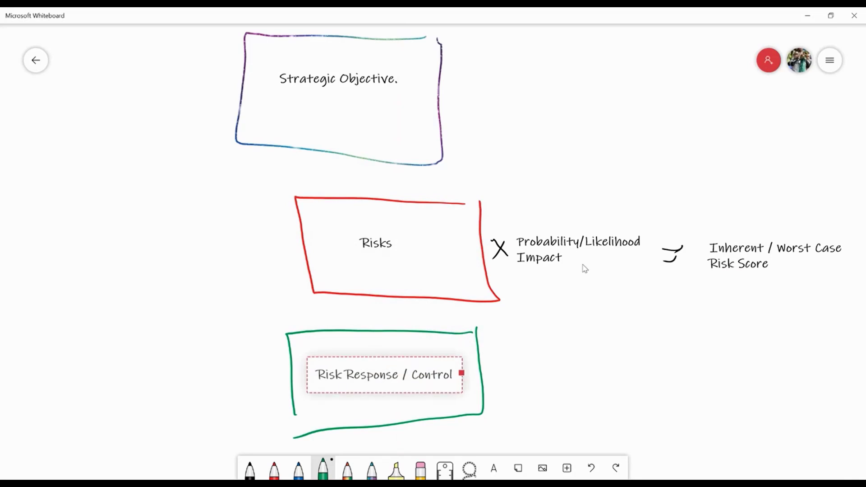
click(546, 315)
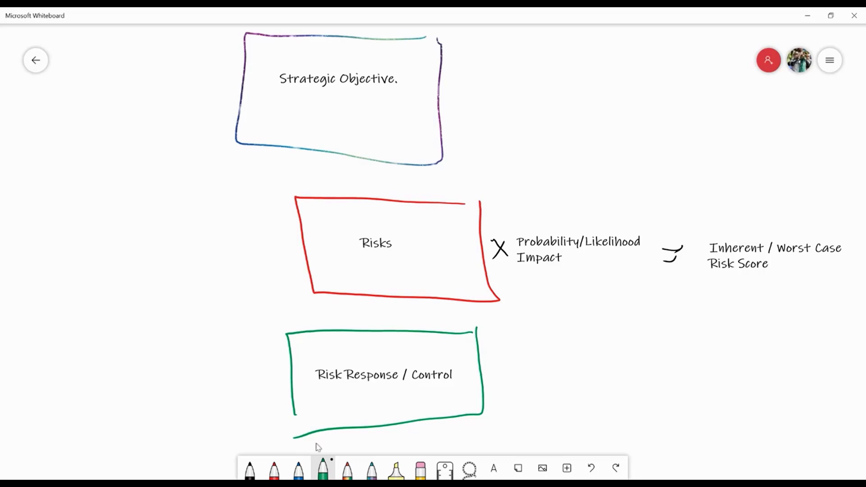
Add the two-line text "Completeness" and "Effectiveness" beside the green Risk Response / Control box and draw a black equals sign after it.
click(250, 469)
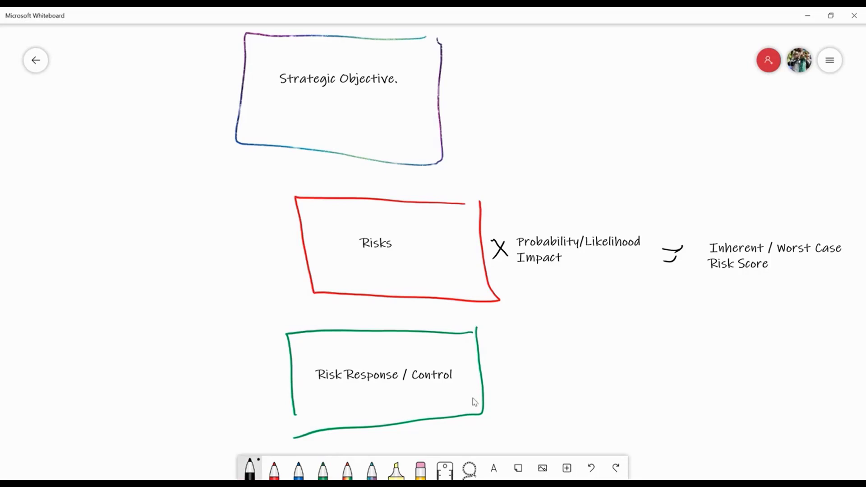
click(494, 468)
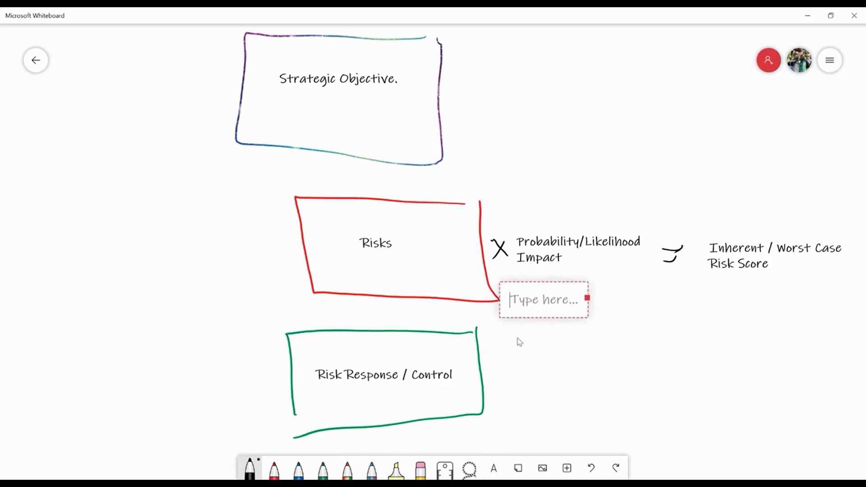
text(Completeness)
key(Return)
text(Effective)
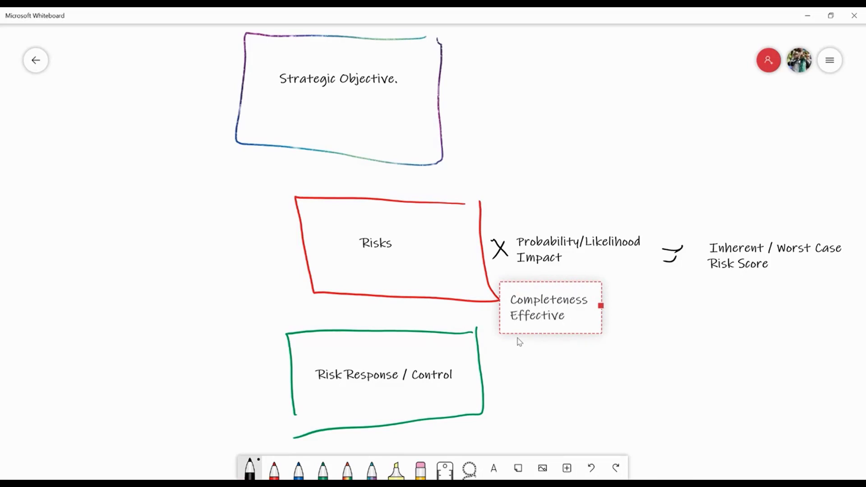
text(ness)
mouse_move(551, 299)
mouse_down()
mouse_move(548, 332)
mouse_move(579, 339)
mouse_move(577, 382)
mouse_move(647, 363)
mouse_move(646, 373)
mouse_up()
click(621, 321)
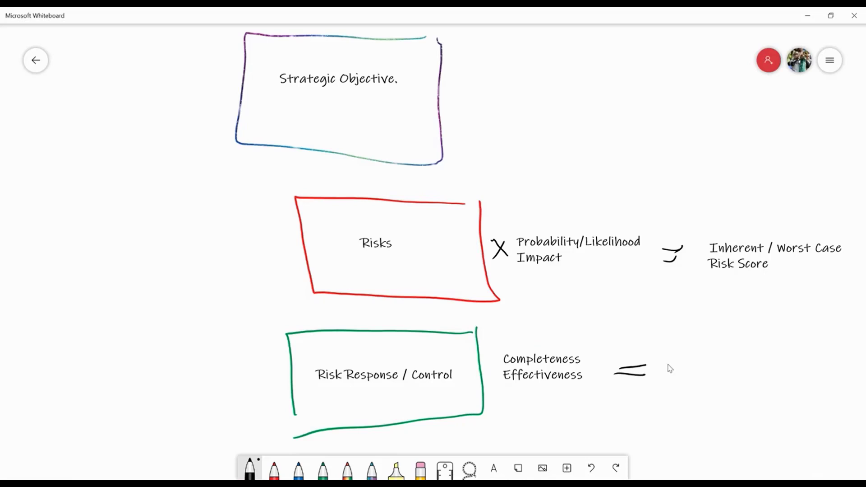
Add the text "Mitigating Effect" and place it after the equals sign in the Completeness / Effectiveness row.
click(496, 469)
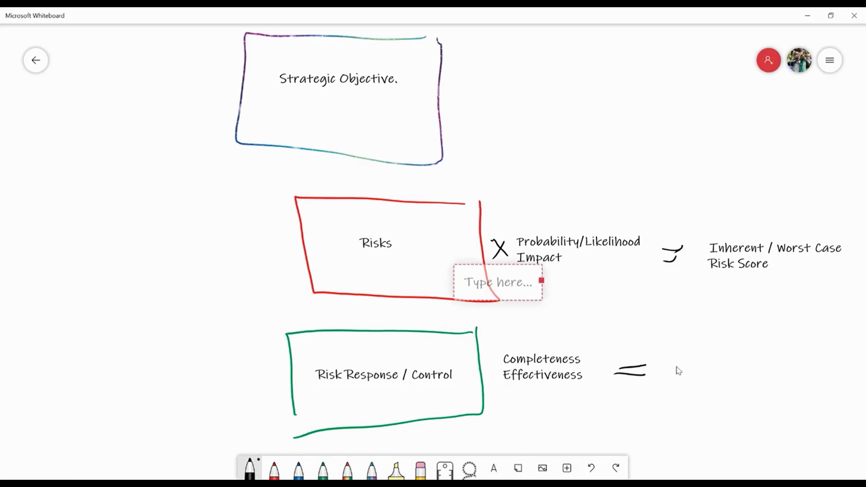
text(Mitigating)
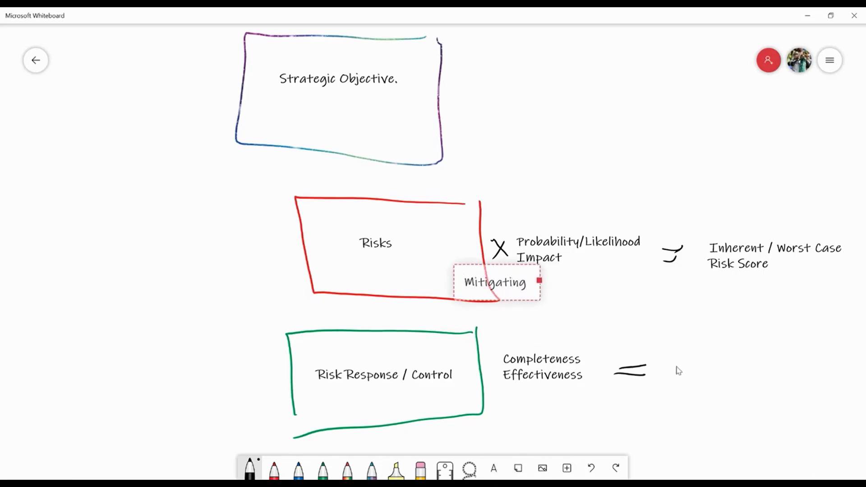
text( Effect)
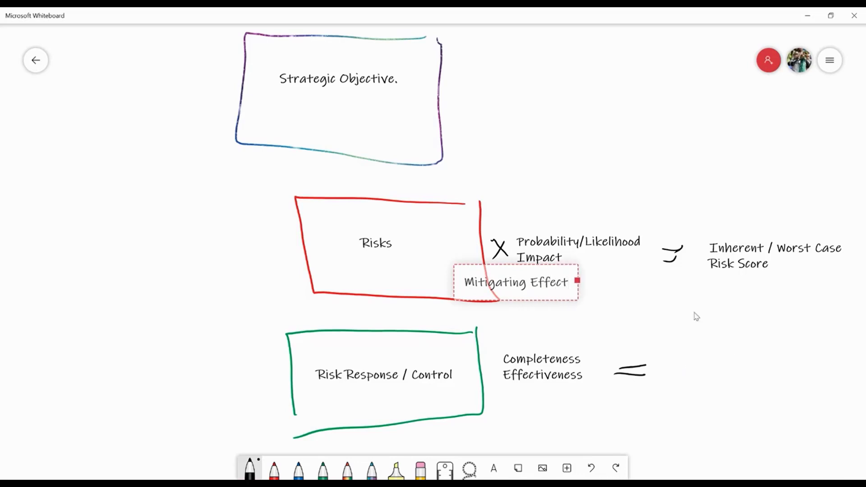
click(541, 306)
drag(540, 294, 744, 383)
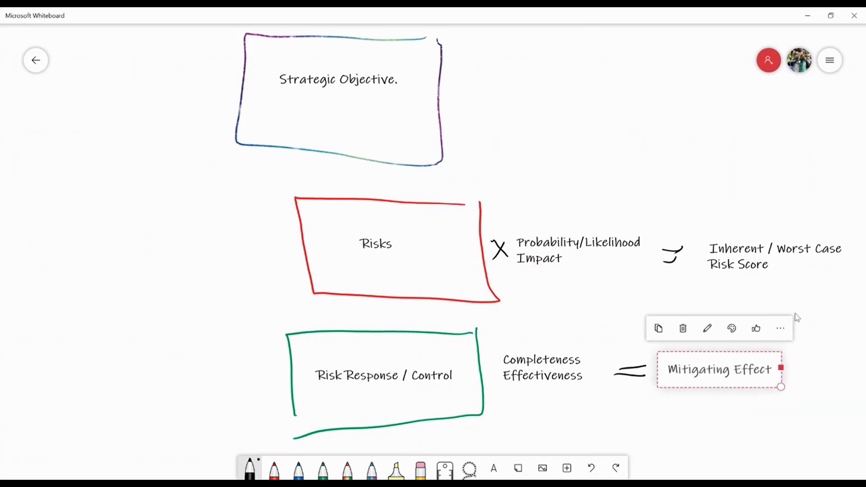
Draw a black downward arrow below Mitigating Effect and place the text "Residual Risk Score" at its tip.
drag(711, 394, 717, 426)
drag(703, 412, 732, 409)
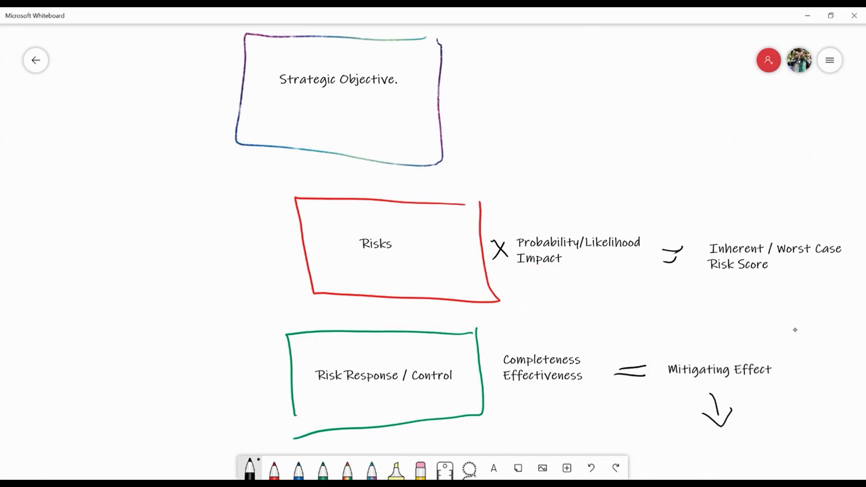
click(496, 467)
click(457, 209)
text(Residual Risk Score)
click(546, 165)
click(529, 199)
drag(530, 199, 777, 443)
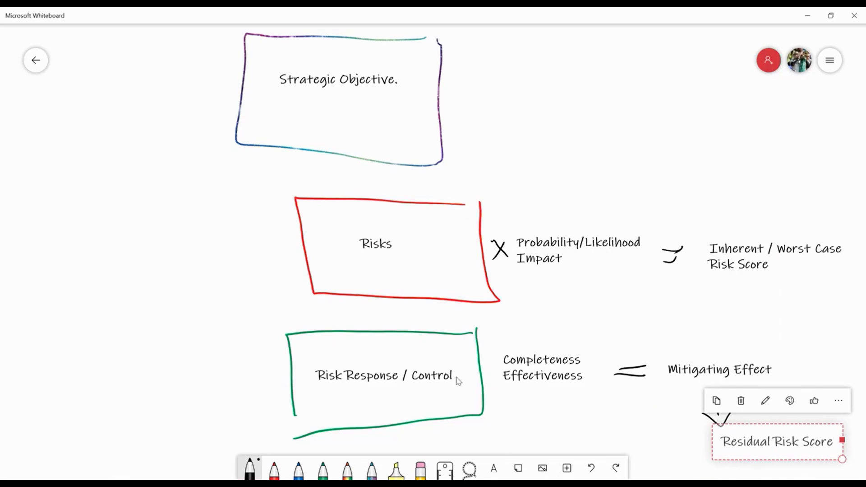
click(515, 381)
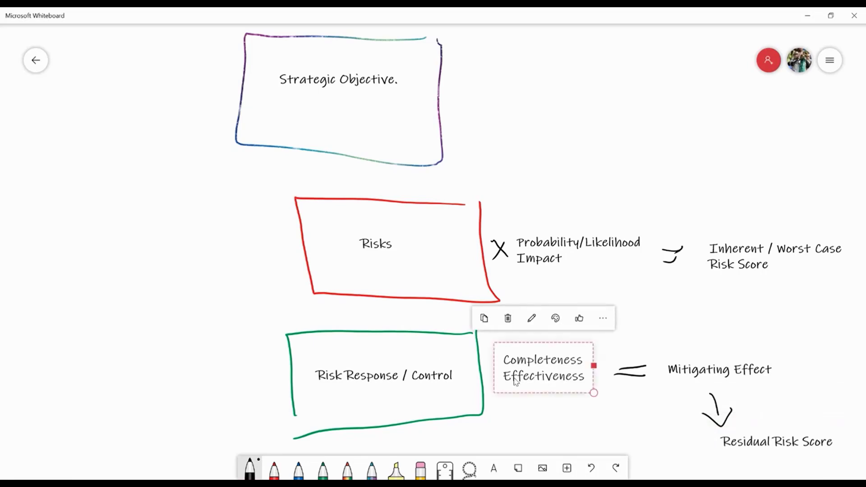
Add the text "Access Control" and place it below the green Risk Response / Control box.
scroll(515, 381, down, 3)
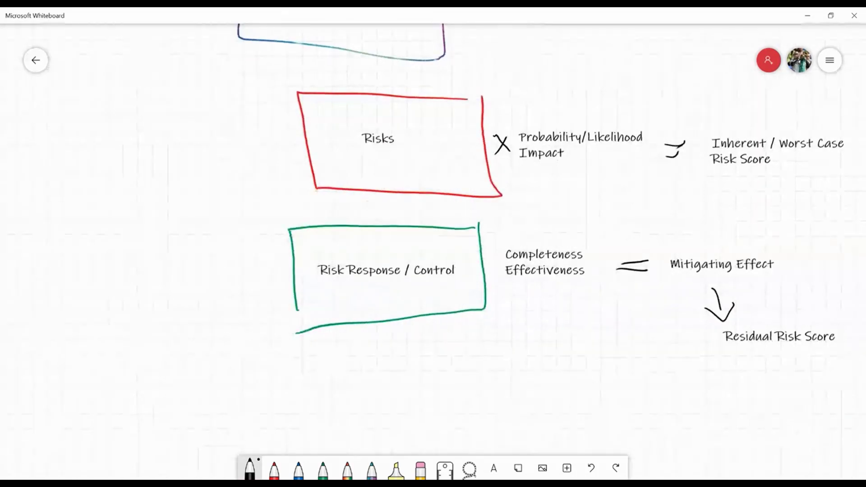
scroll(433, 226, up, 3)
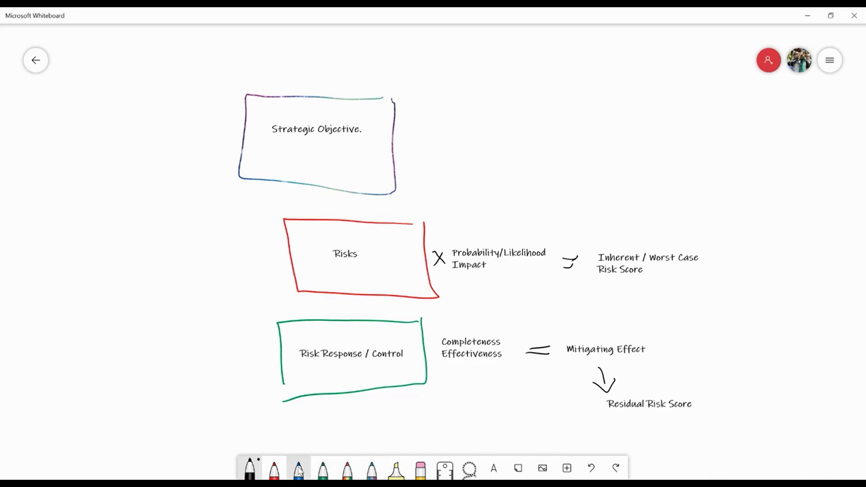
click(323, 469)
click(494, 467)
text(Acc)
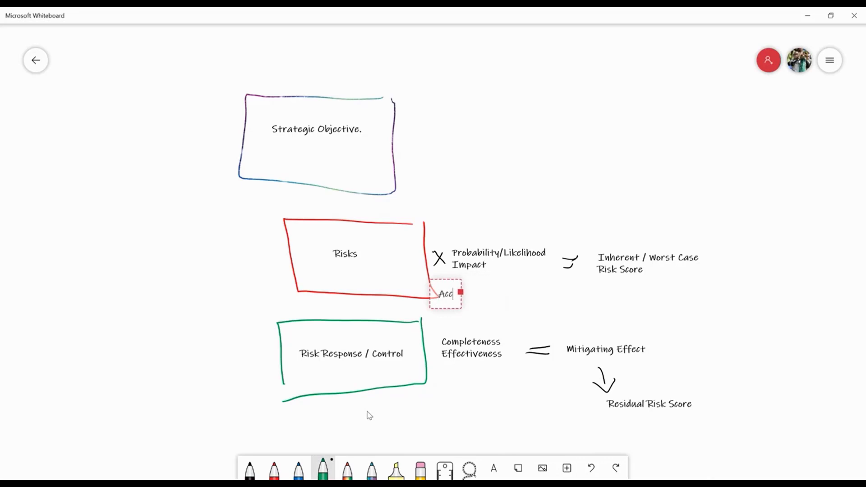
text(ess Control)
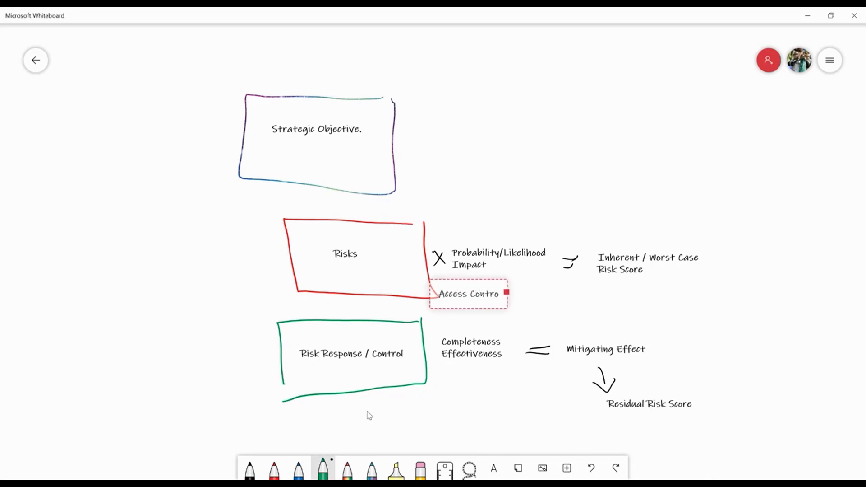
click(475, 293)
click(500, 301)
drag(491, 300, 418, 418)
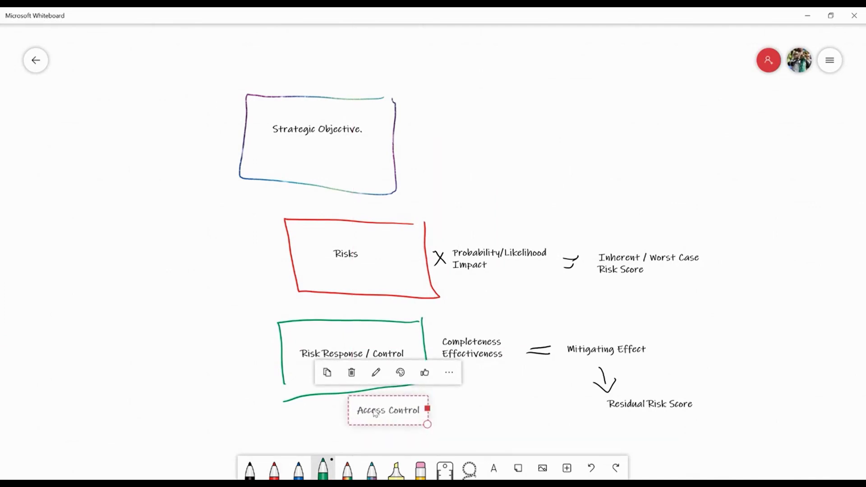
click(305, 421)
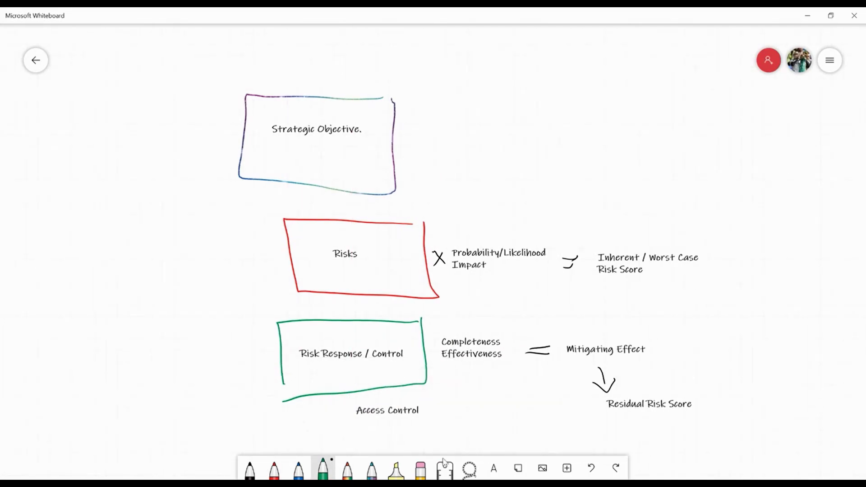
Add the text "Inherent Application Controls" and place it below the green box, to the left of the Access Control text.
click(494, 468)
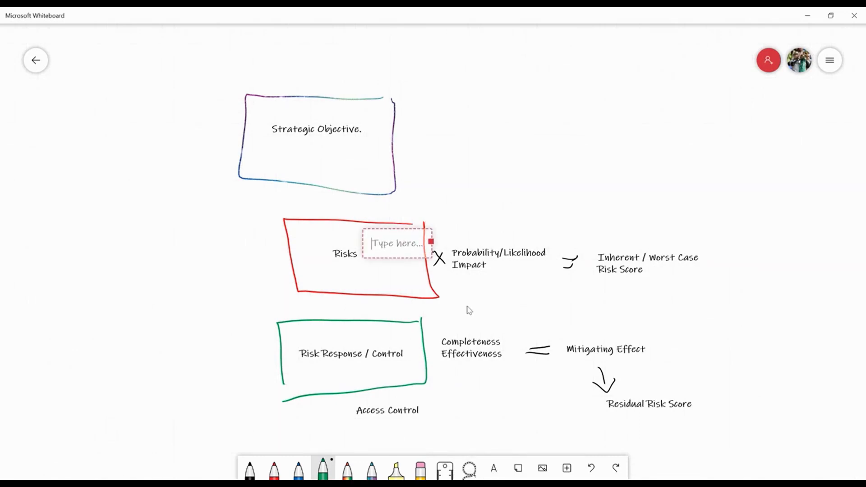
text(Inherent p)
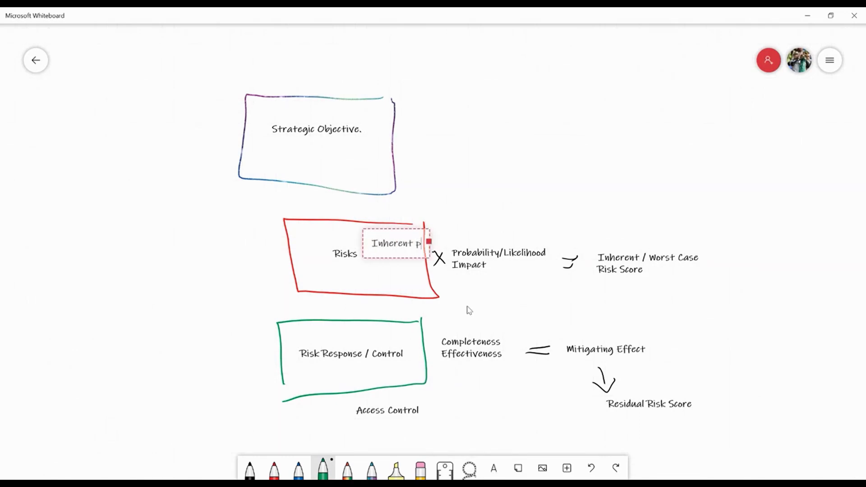
text(plication)
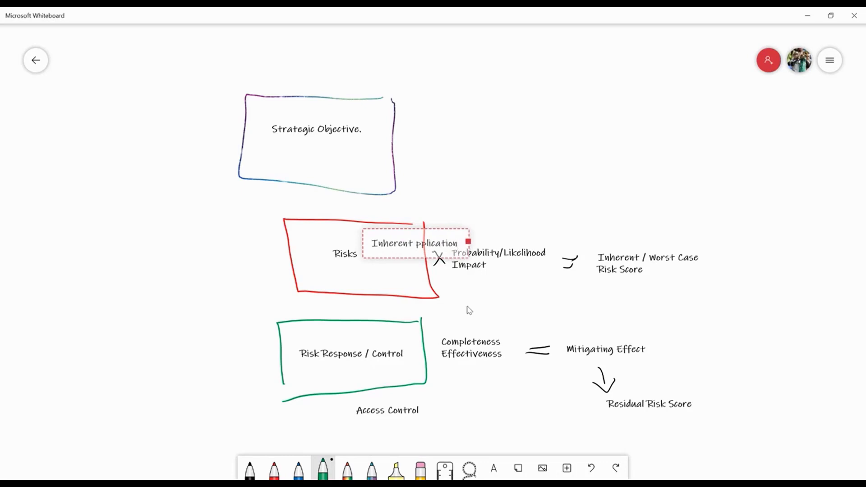
text( Controls)
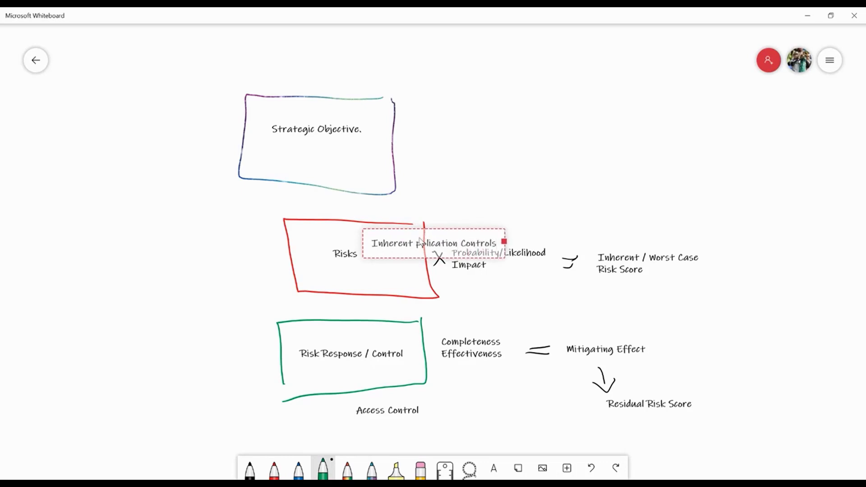
click(417, 243)
text(A)
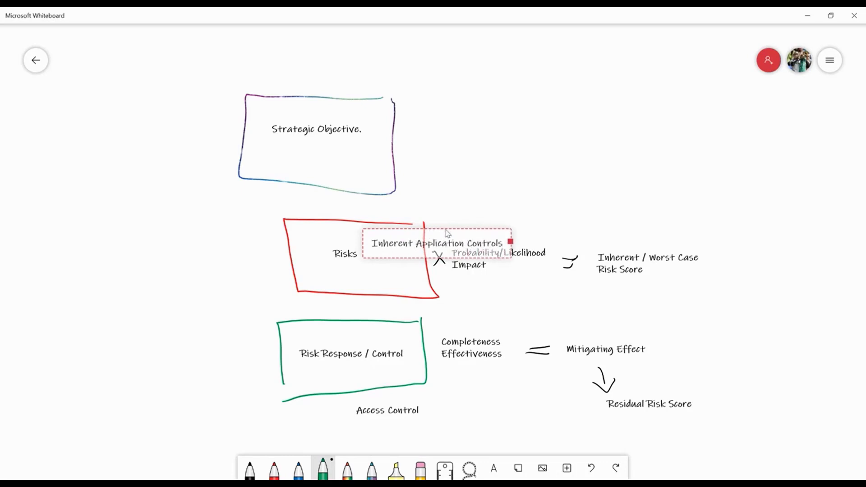
click(447, 233)
drag(437, 237, 278, 414)
click(183, 358)
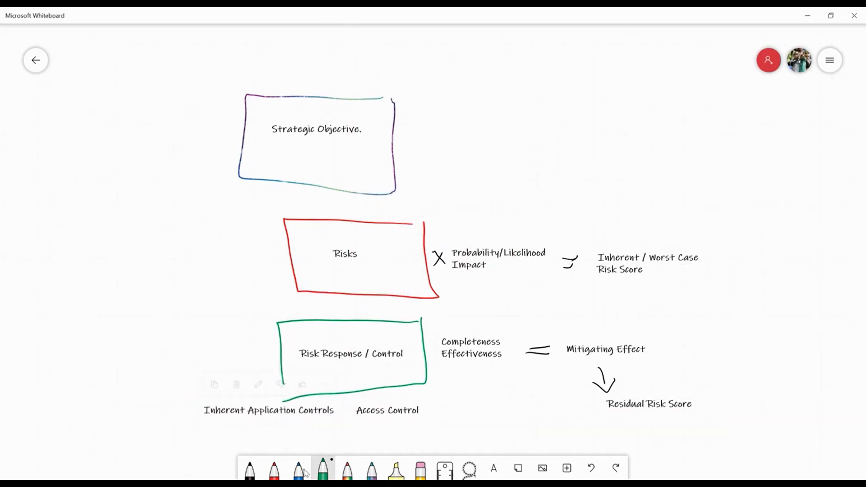
Add the text "Business Process Controls" and place it to the left of the green Risk Response / Control box.
click(494, 468)
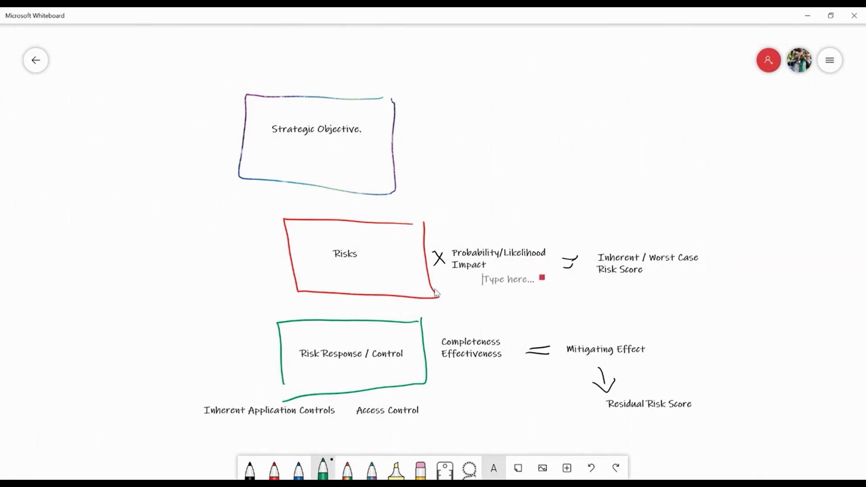
text(Business)
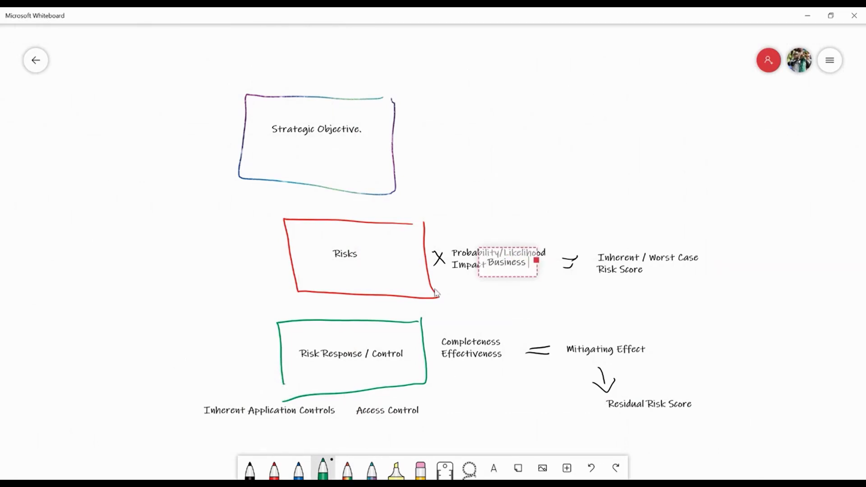
text( Proces)
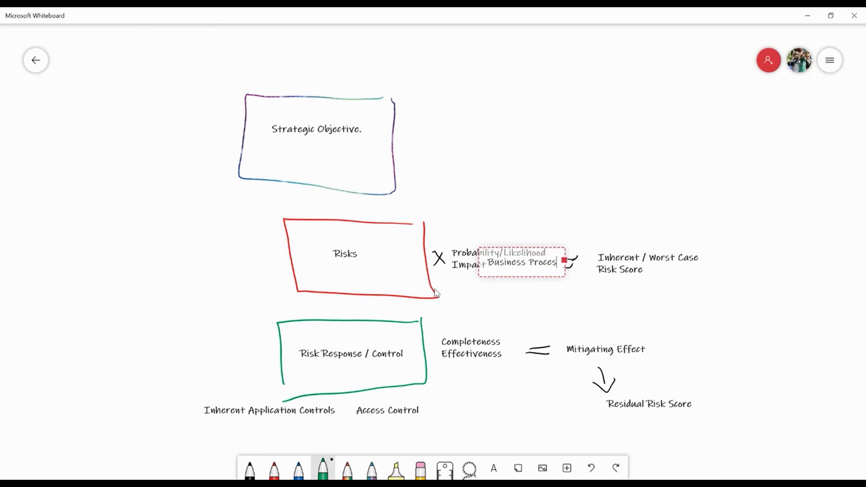
text(s Controls)
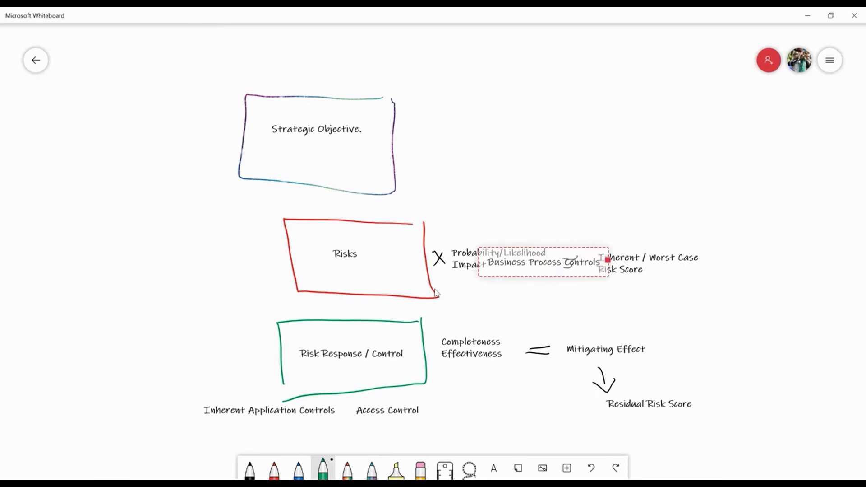
drag(508, 275, 175, 379)
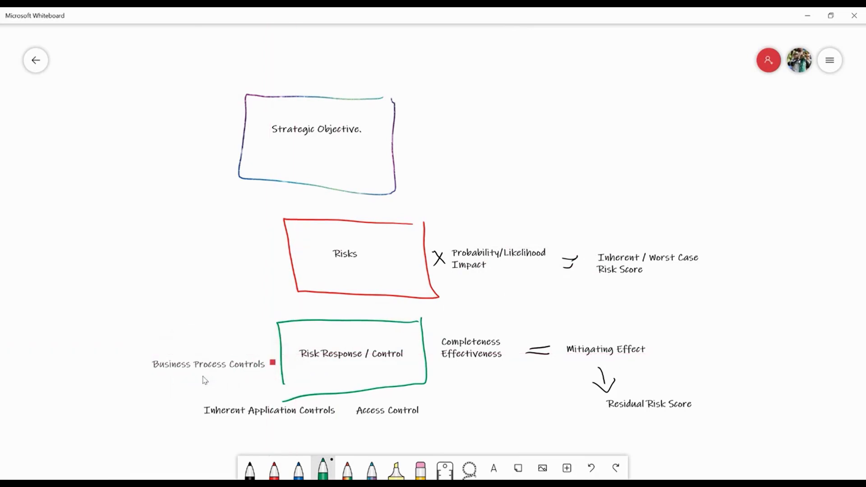
click(226, 316)
Underline Completeness / Effectiveness in green and draw arrows up from the control box to Risks in green and from Risks to Strategic Objective in red.
drag(497, 371, 436, 369)
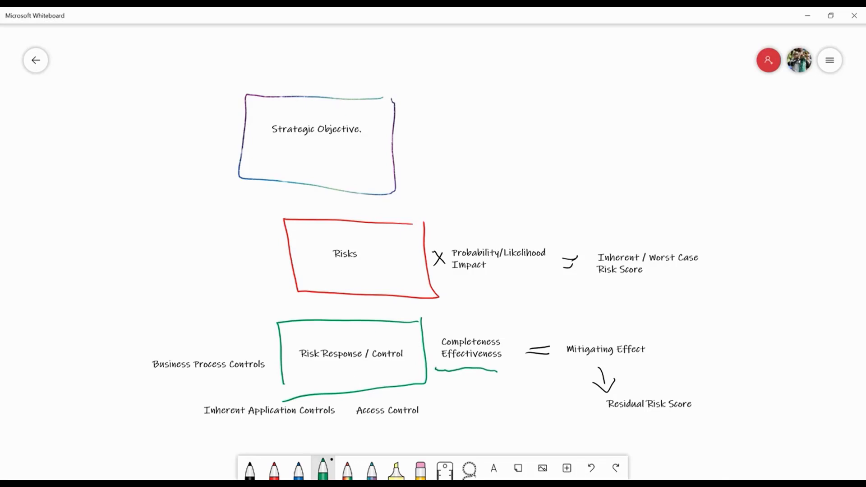
mouse_move(361, 318)
mouse_down()
mouse_move(358, 294)
mouse_move(366, 300)
mouse_up()
click(274, 469)
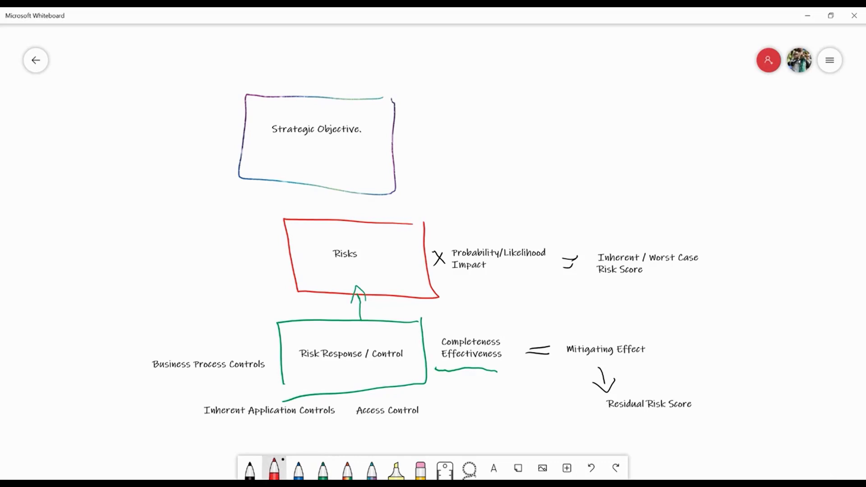
mouse_move(352, 220)
mouse_down()
mouse_move(343, 194)
mouse_move(336, 198)
mouse_up()
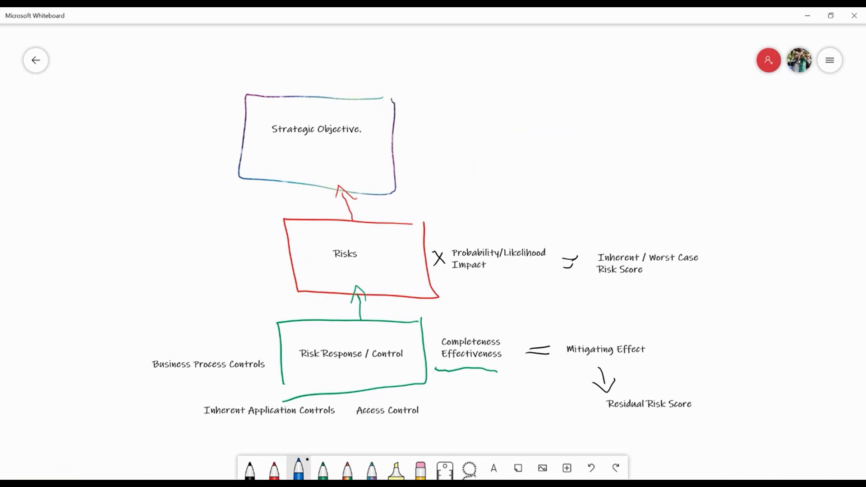
Handwrite in blue "Revenue" with an upward arrow beside the Strategic Objective box and "Financial misstatement" beside the Risks box.
mouse_move(69, 115)
mouse_down()
mouse_move(68, 136)
mouse_move(127, 132)
mouse_move(167, 135)
mouse_move(167, 145)
mouse_move(189, 103)
mouse_move(197, 121)
mouse_up()
drag(173, 119, 187, 100)
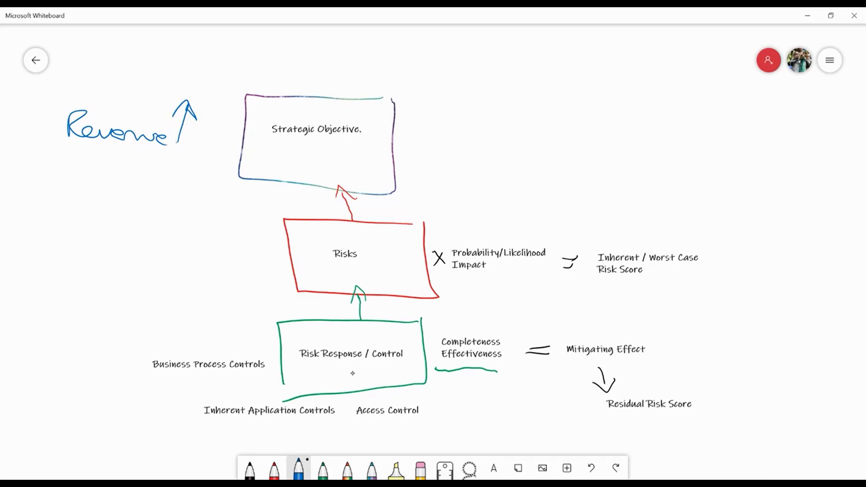
mouse_move(93, 202)
mouse_down()
mouse_move(76, 220)
mouse_move(183, 233)
mouse_up()
mouse_move(75, 240)
mouse_down()
mouse_move(128, 255)
mouse_move(132, 245)
mouse_move(151, 260)
mouse_move(158, 252)
mouse_move(223, 264)
mouse_move(234, 256)
mouse_up()
drag(237, 254, 239, 258)
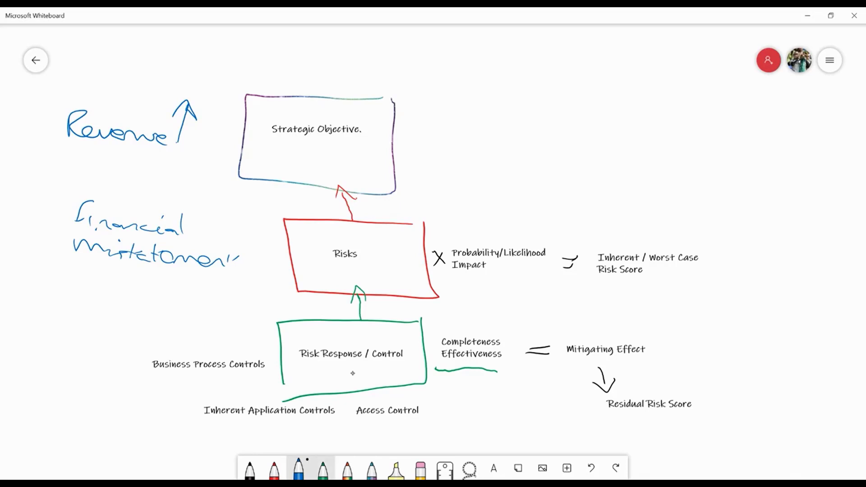
Circle the three control labels around the Risk Response / Control box in green and draw a green arrow from that box up to Strategic Objective.
click(323, 470)
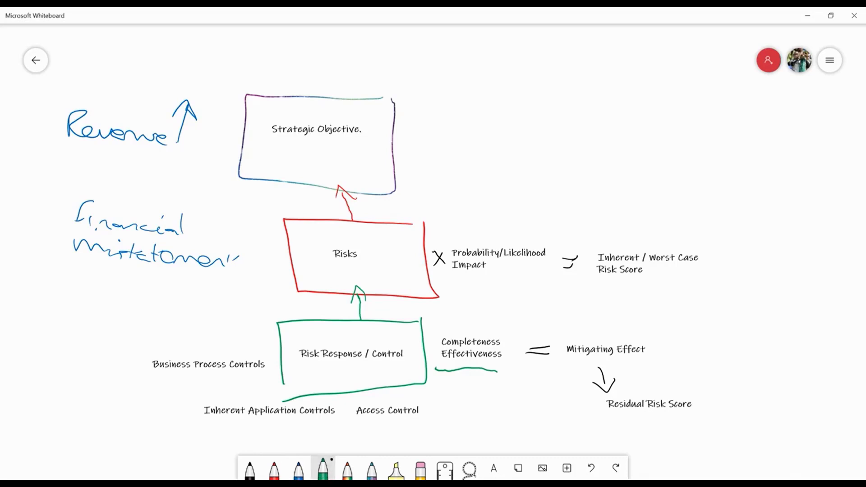
mouse_move(366, 387)
mouse_down()
mouse_move(441, 393)
mouse_move(327, 419)
mouse_move(375, 383)
mouse_up()
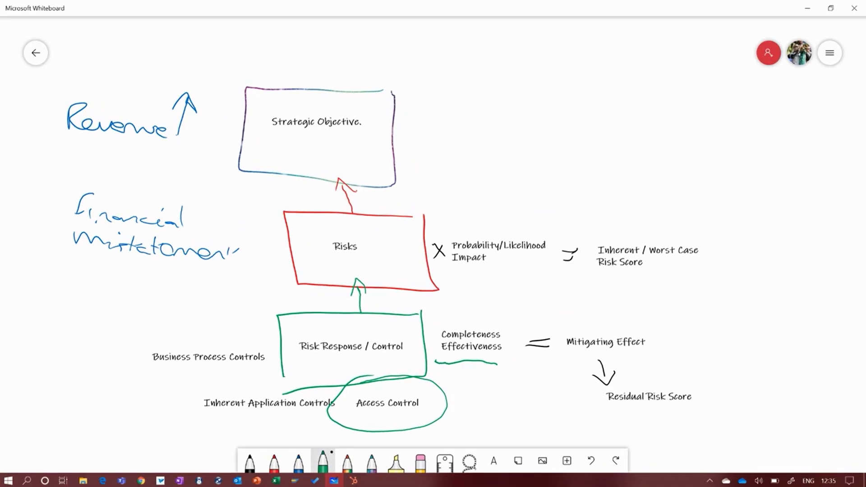
mouse_move(318, 381)
mouse_down()
mouse_move(271, 431)
mouse_move(188, 394)
mouse_up()
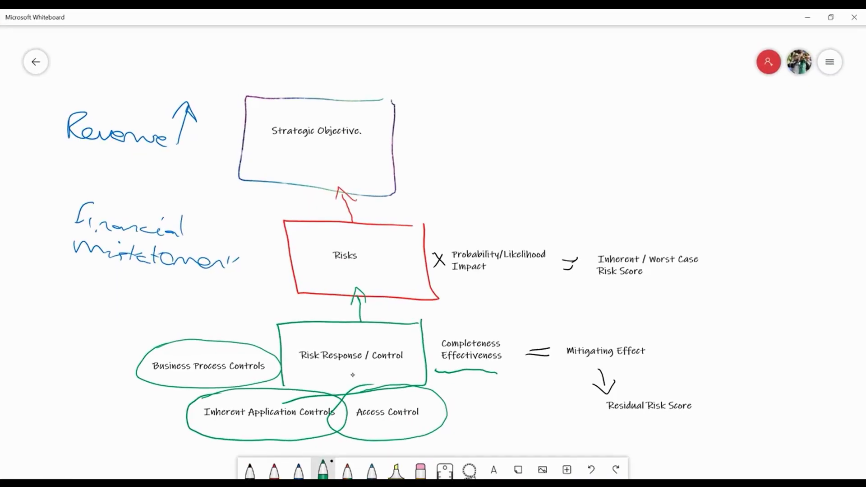
mouse_move(277, 305)
mouse_down()
mouse_move(280, 194)
mouse_move(289, 190)
mouse_up()
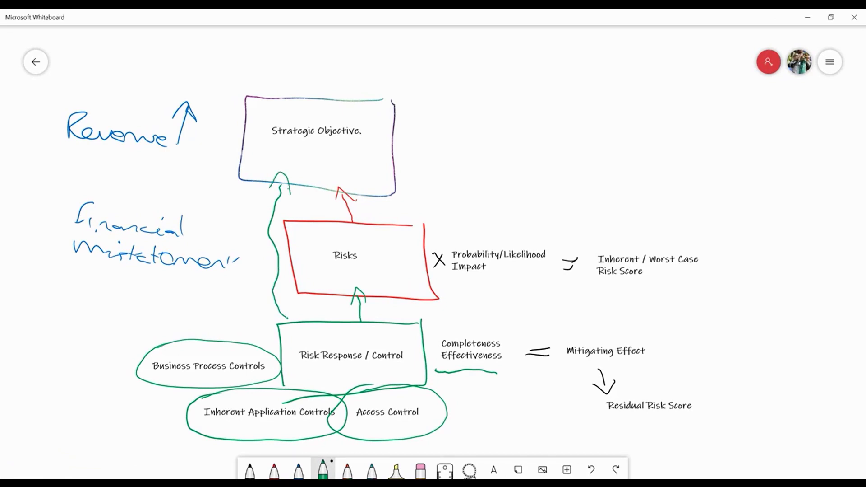